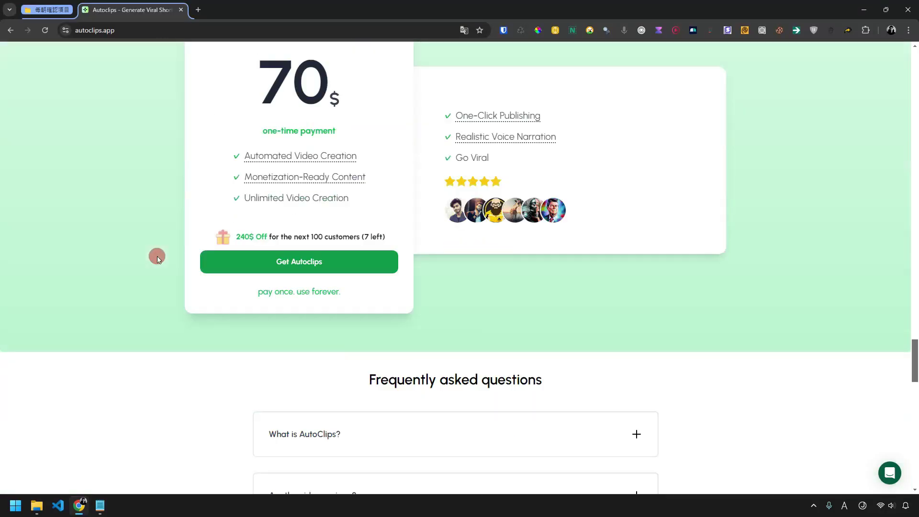
Highlight the $70 one-time price on the pricing page
scroll(158, 259, "up", 3)
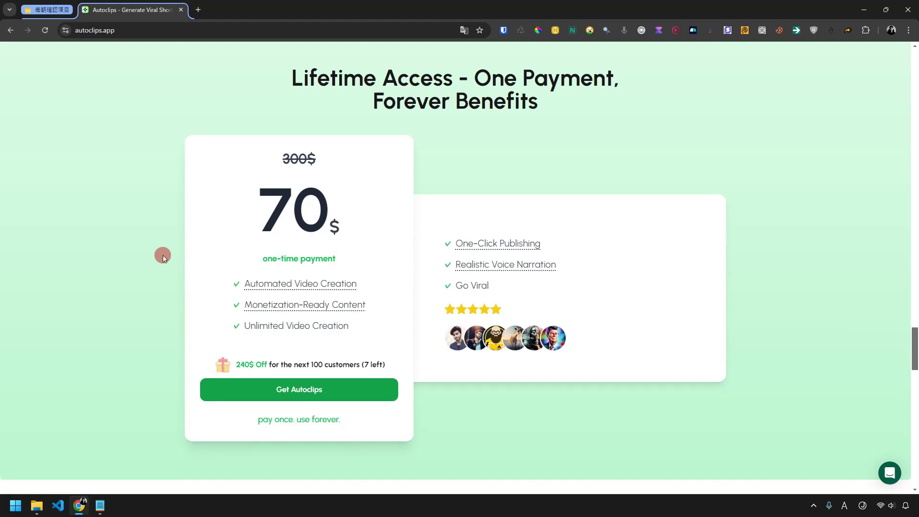
double_click(298, 239)
left_click(323, 229)
left_click_drag(323, 230, 268, 211)
scroll(444, 66, "up", 20)
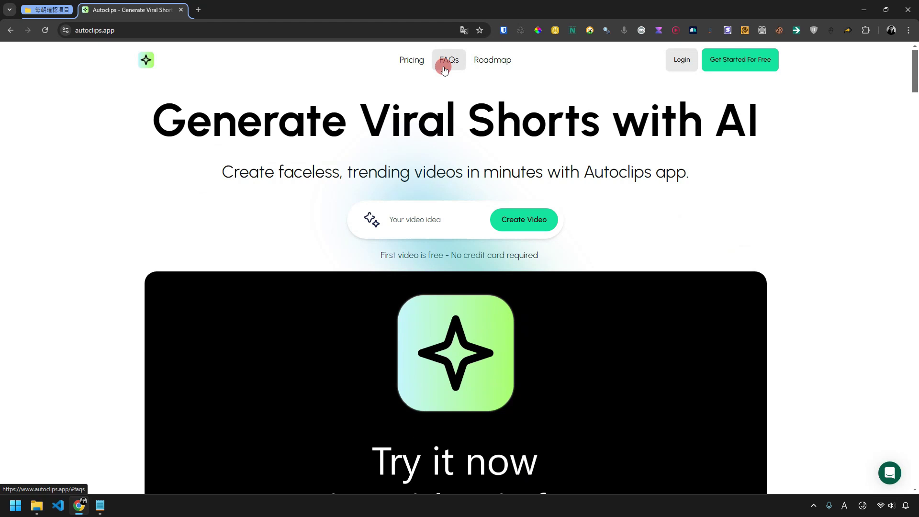
Log in and start an English video on the topic '5 Amazing Cat Facts'
left_click(670, 59)
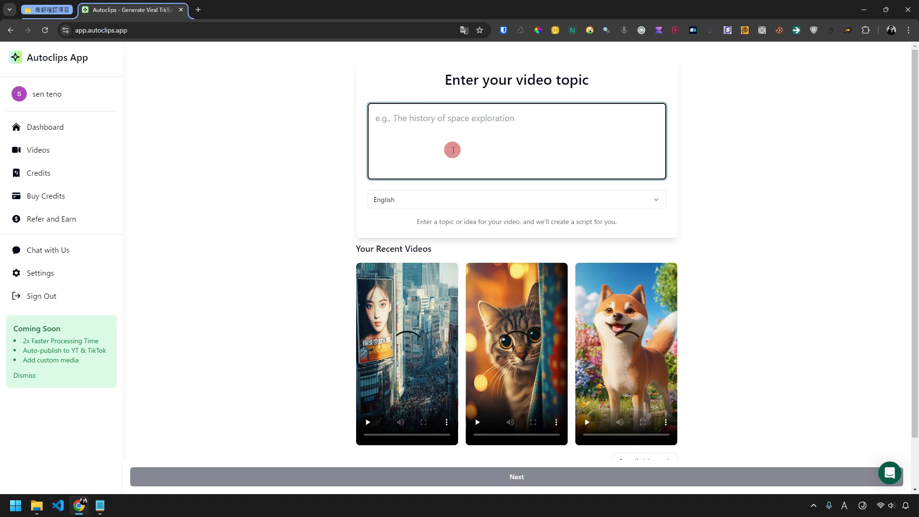
type("5 Amazing Cat Facts")
key("shift+Left")
key("shift+Left")
key("shift+Left")
key("shift+Left")
left_click_drag(395, 117, 407, 193)
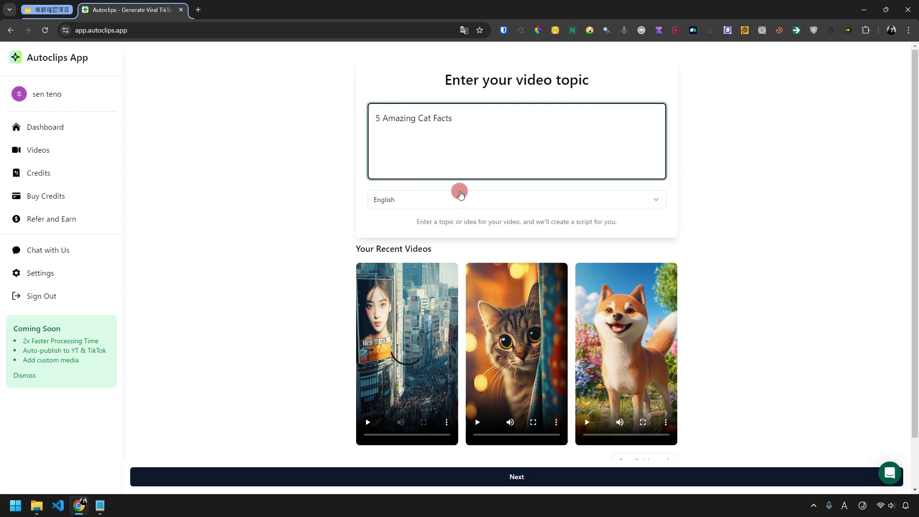
key("Tab")
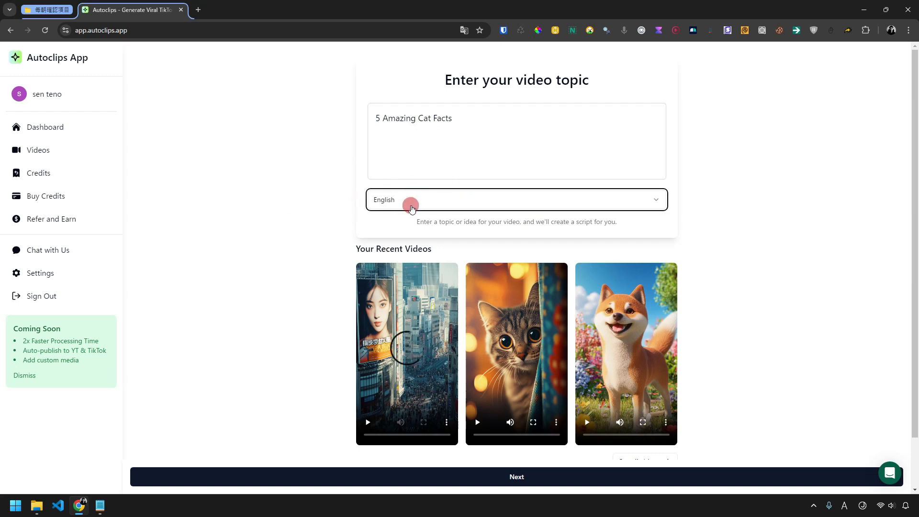
key("Return")
Sample the John Doe Gentle, Adam Stone and Aria voices, then choose Roger as narrator
scroll(370, 177, "down", 6)
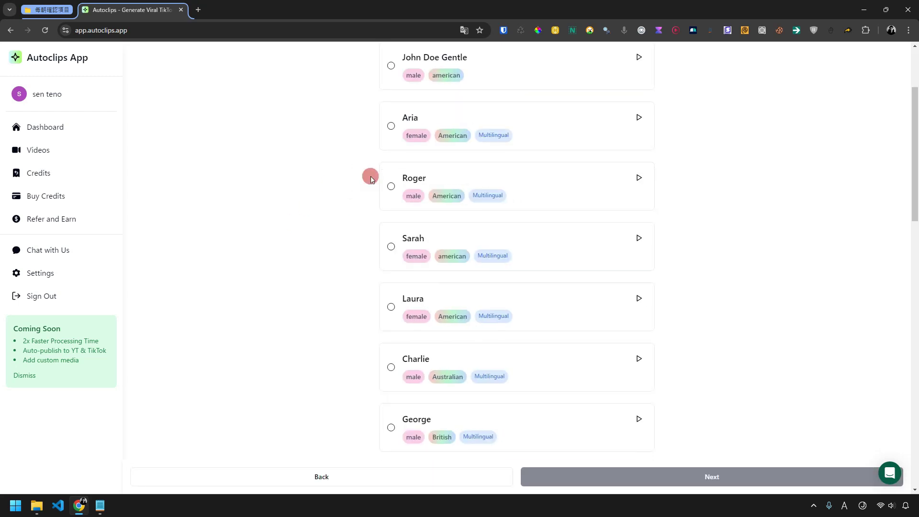
scroll(370, 175, "up", 6)
left_click(638, 185)
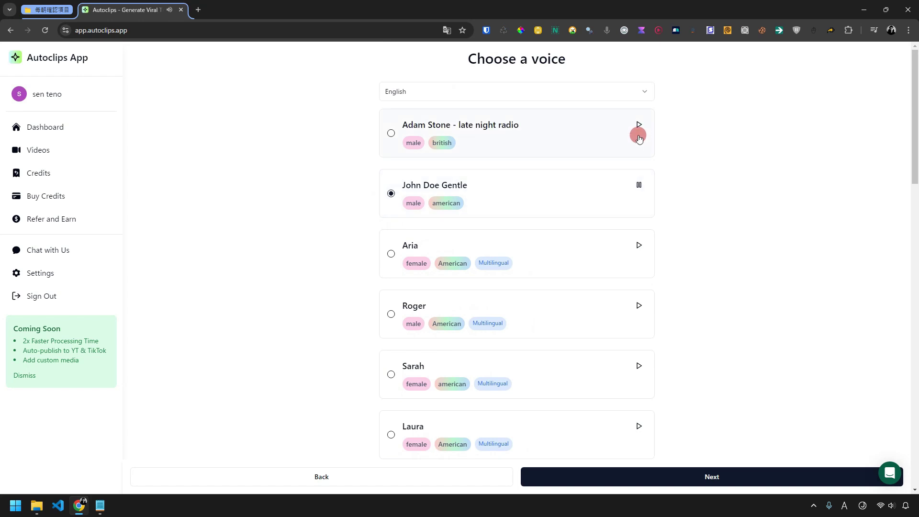
left_click(640, 184)
left_click(644, 129)
left_click(640, 249)
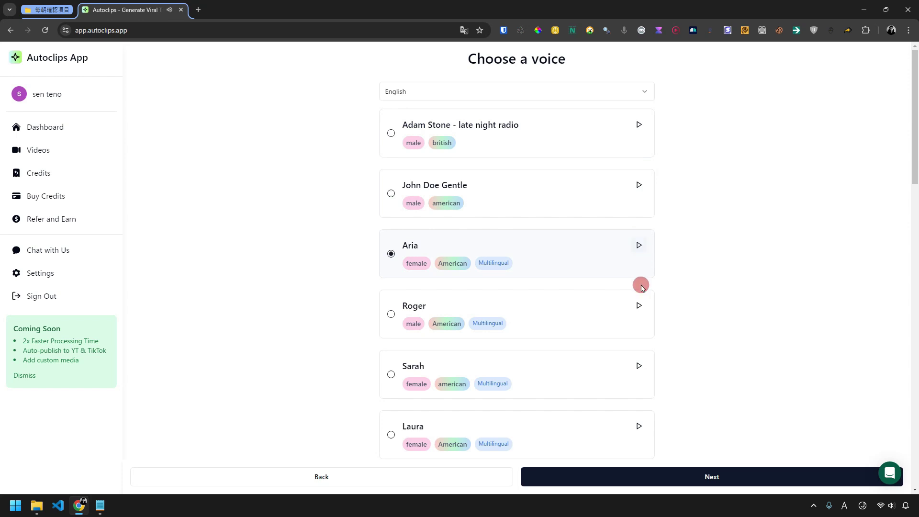
left_click(641, 308)
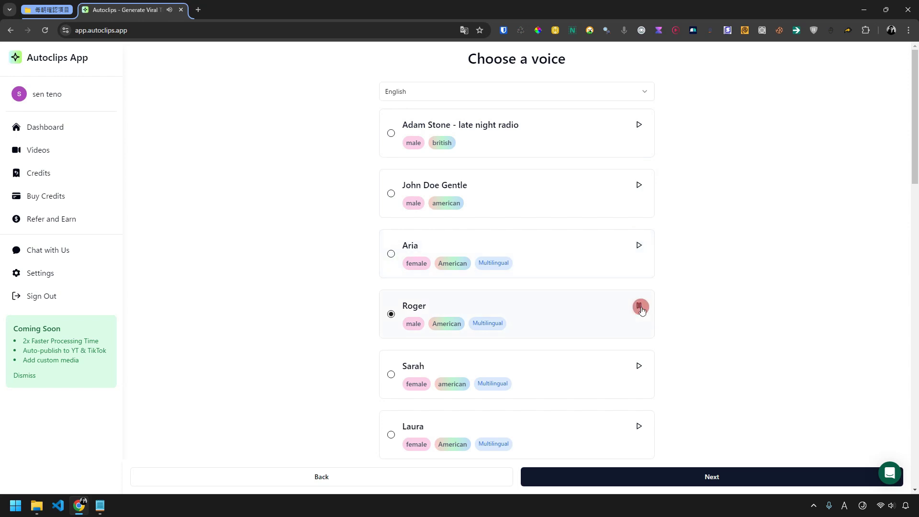
left_click(631, 476)
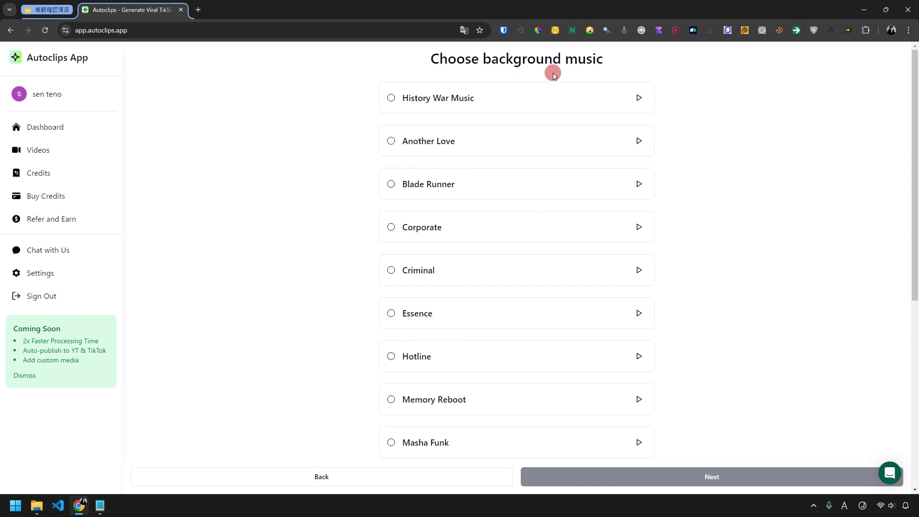
Preview Blade Runner and Criminal tracks, then settle on Blade Runner as background music
scroll(553, 86, "down", 4)
scroll(551, 105, "up", 4)
left_click(638, 184)
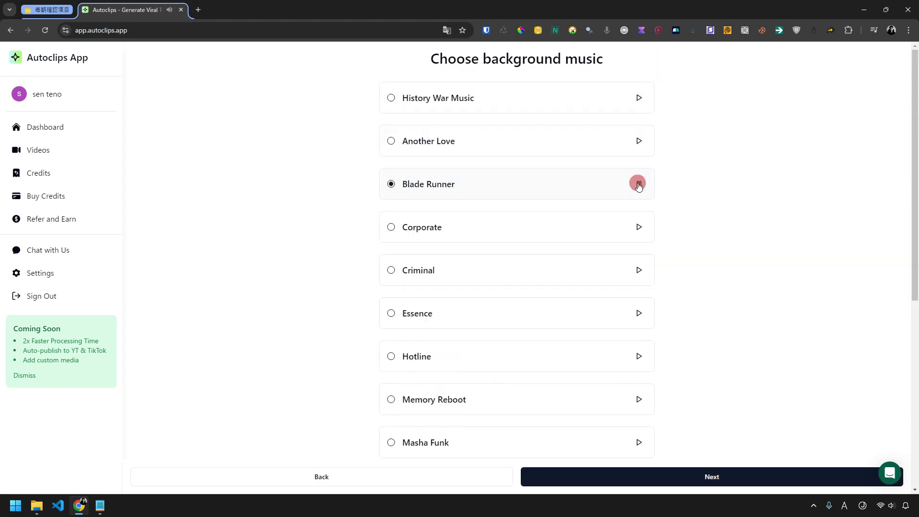
left_click(638, 271)
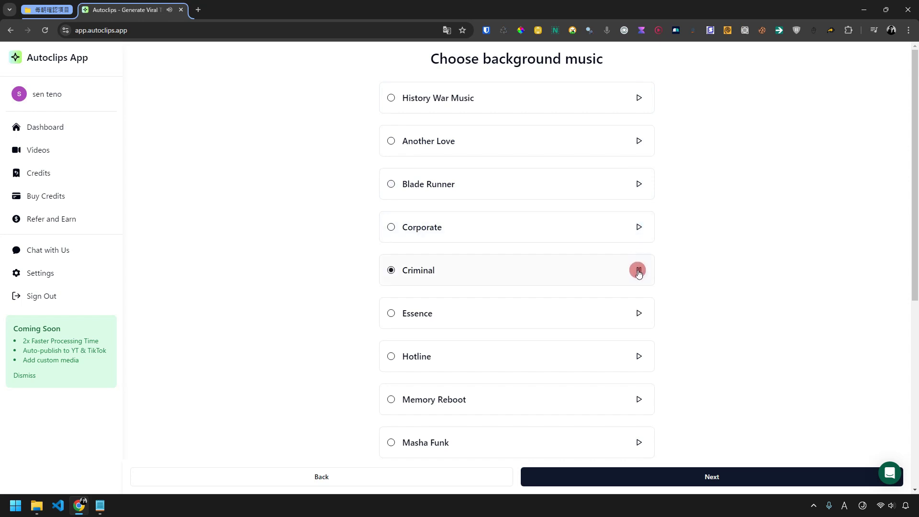
left_click(554, 186)
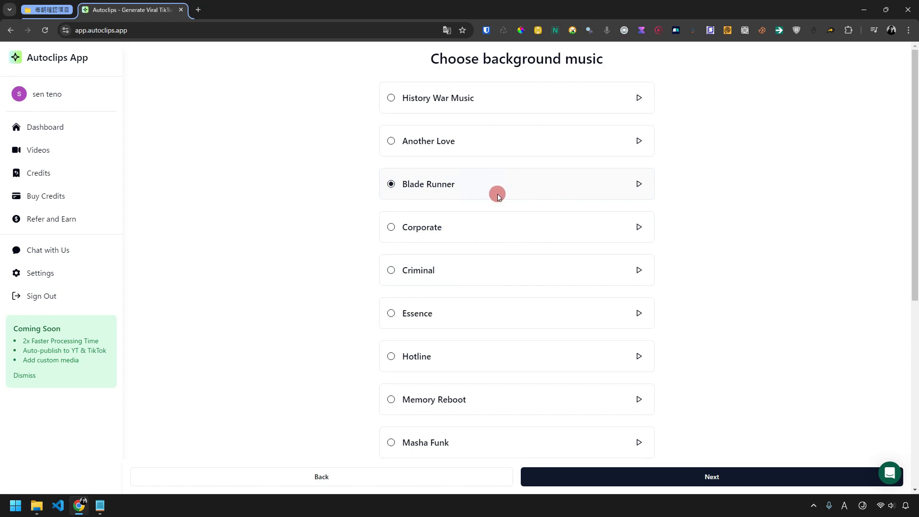
left_click(682, 477)
Turn on High Quality Images and start generating the video
left_click_drag(457, 183, 605, 185)
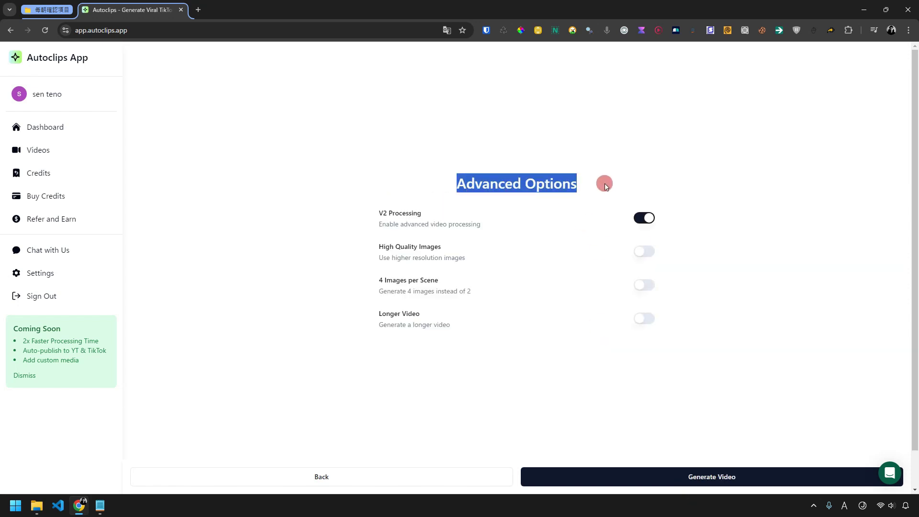
left_click(641, 251)
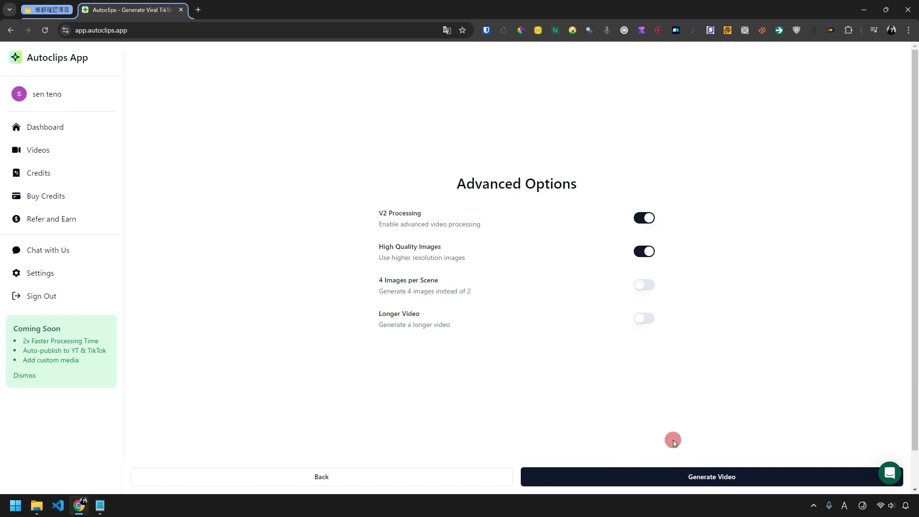
left_click(644, 475)
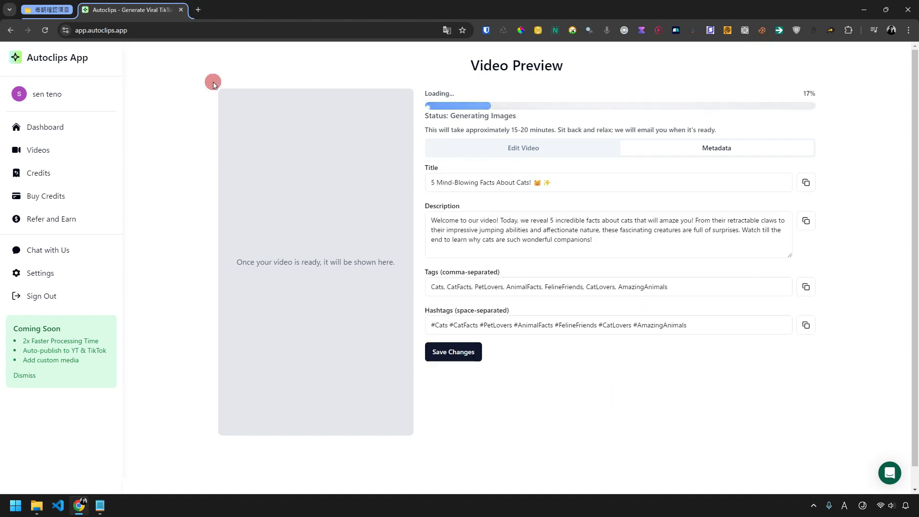
left_click_drag(554, 129, 420, 135)
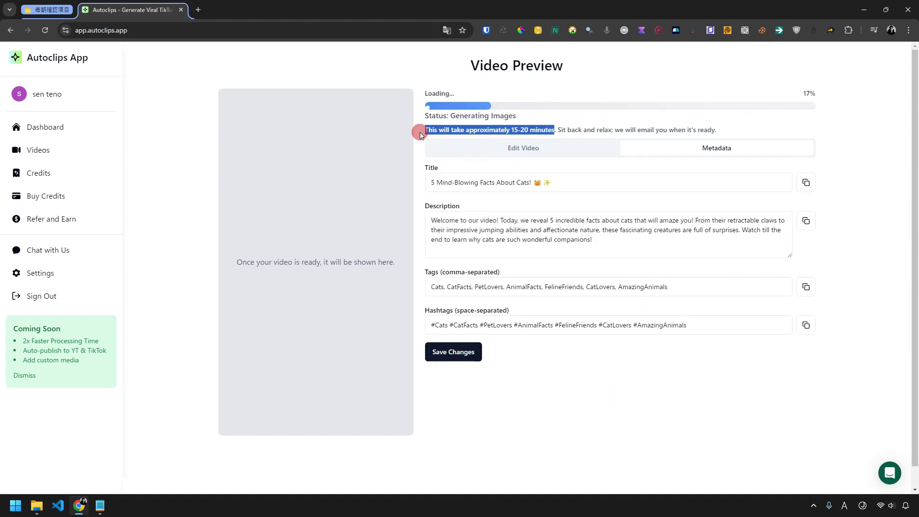
left_click(420, 135)
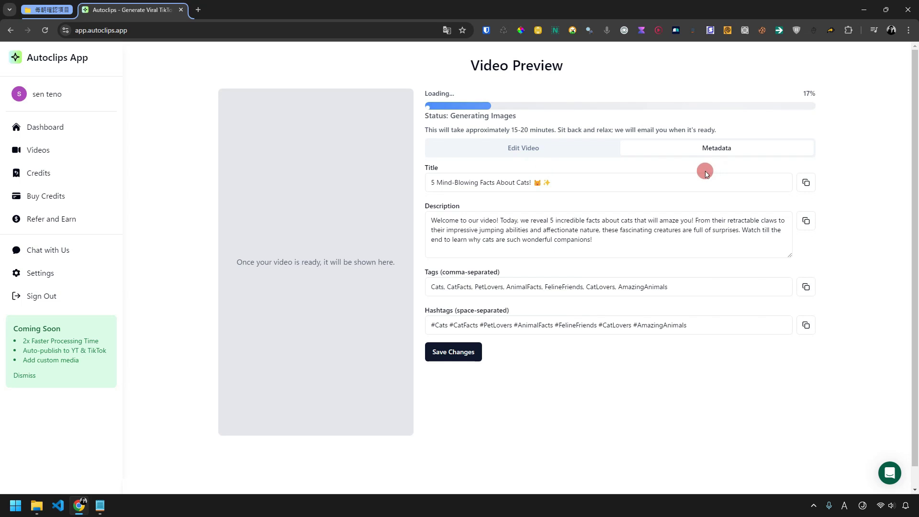
left_click_drag(650, 238, 345, 215)
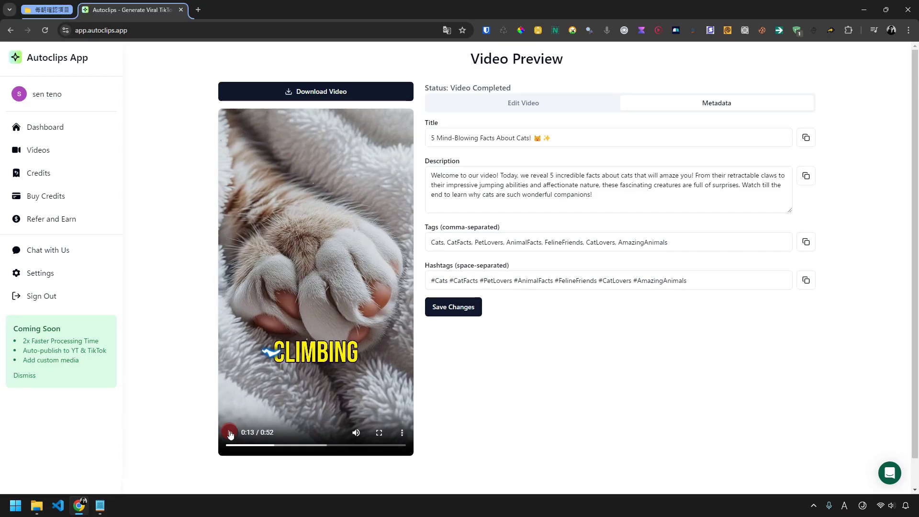
Pause the finished 0:52 cat facts video in the preview player
left_click(322, 341)
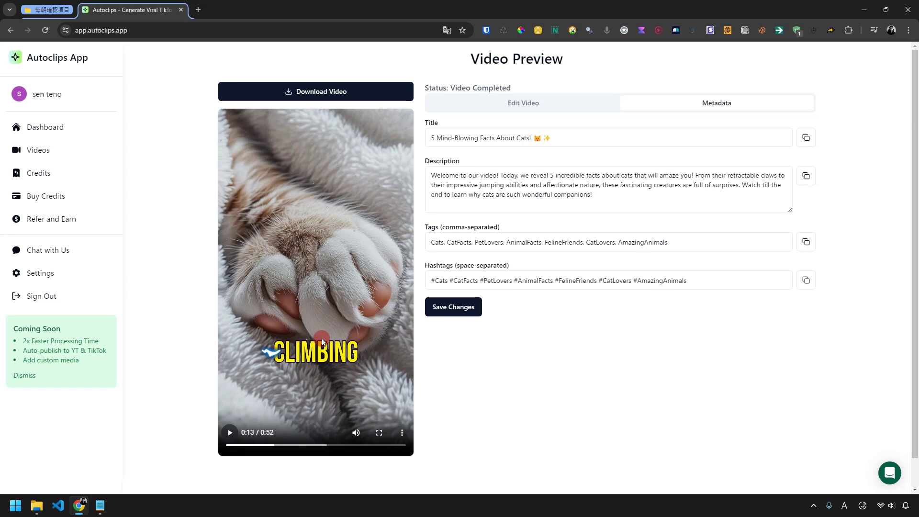